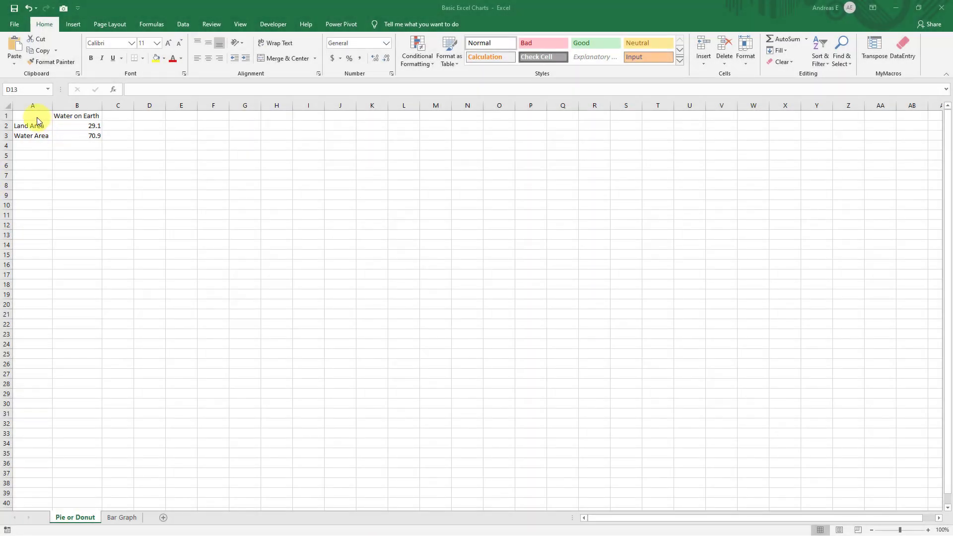
# Insert a doughnut chart from the land and water area data in A1:B3
pyautogui.click(26, 115)
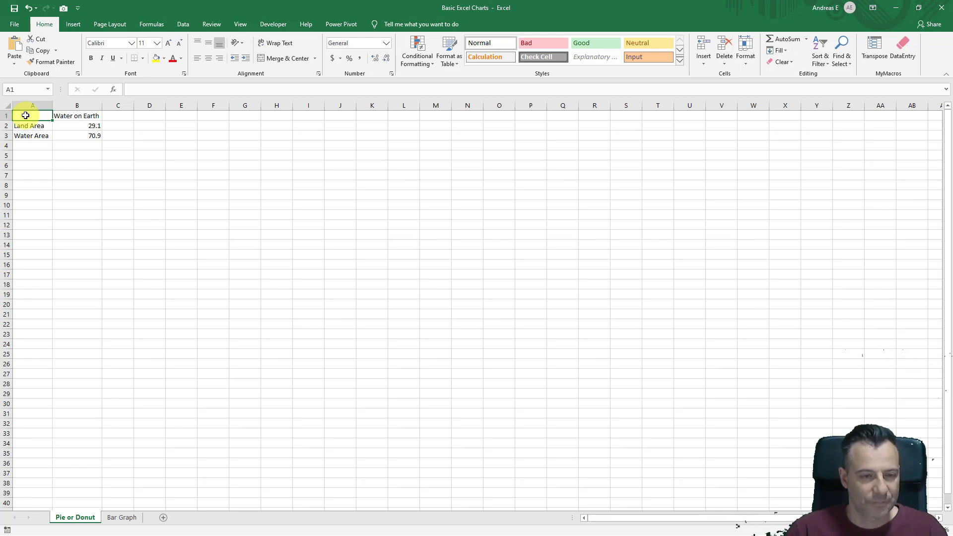
pyautogui.moveTo(25, 115); pyautogui.dragTo(78, 135)
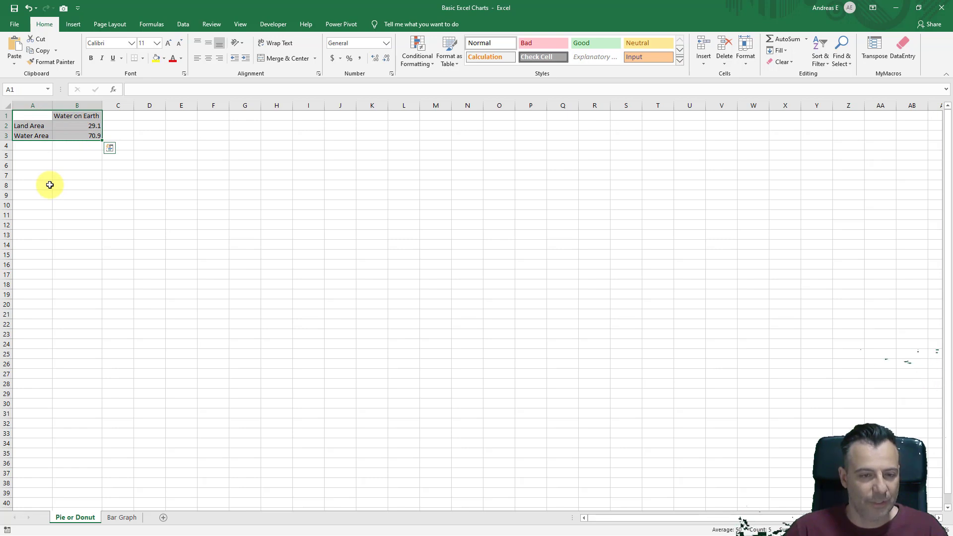
pyautogui.click(73, 24)
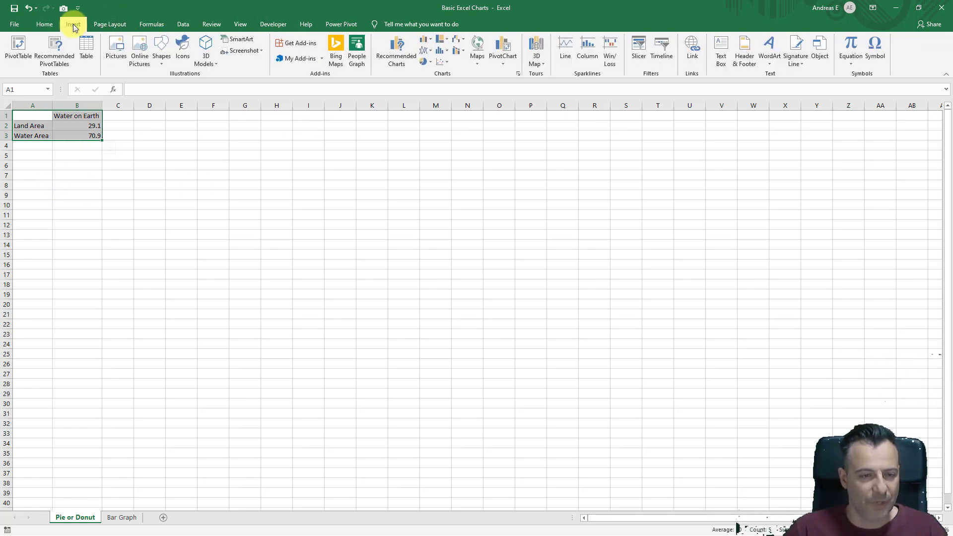
pyautogui.click(433, 61)
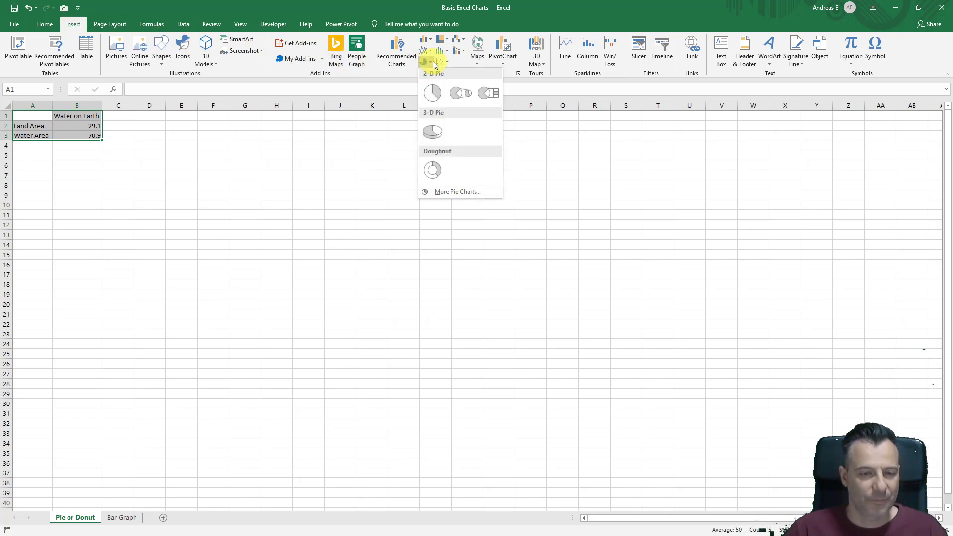
pyautogui.click(443, 172)
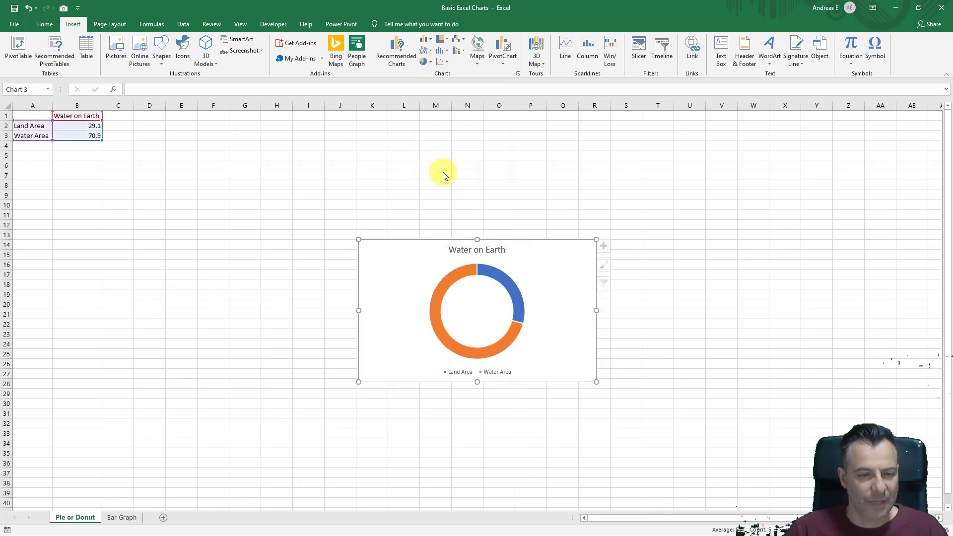
# Move the doughnut under the data, enlarge it, and set 30% hole size and 220° first-slice angle
pyautogui.moveTo(376, 263); pyautogui.dragTo(33, 173)
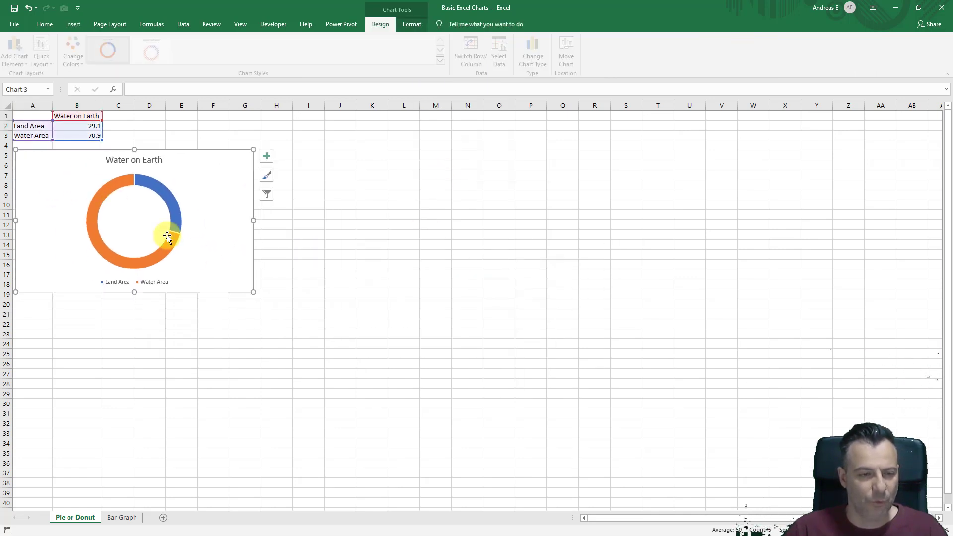
pyautogui.moveTo(254, 293); pyautogui.dragTo(324, 313)
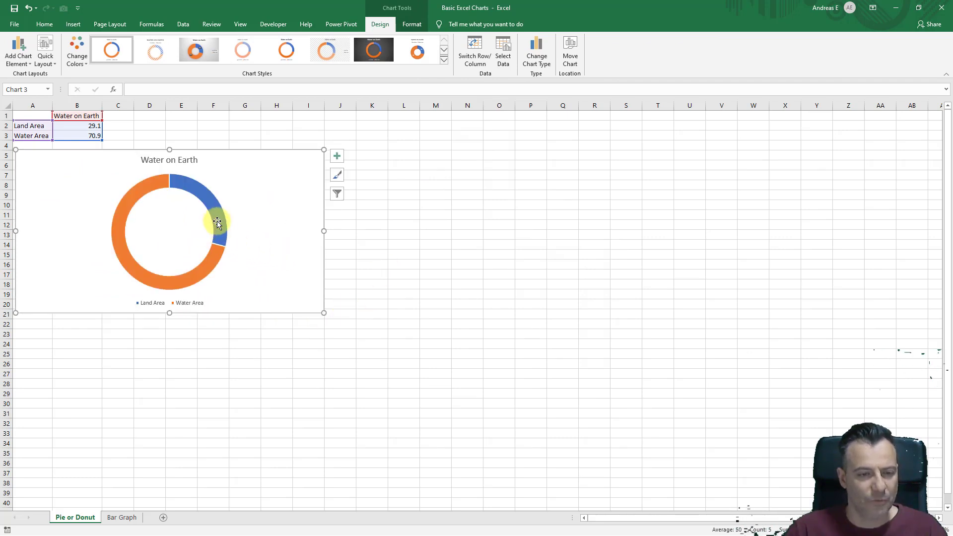
pyautogui.rightClick(218, 225)
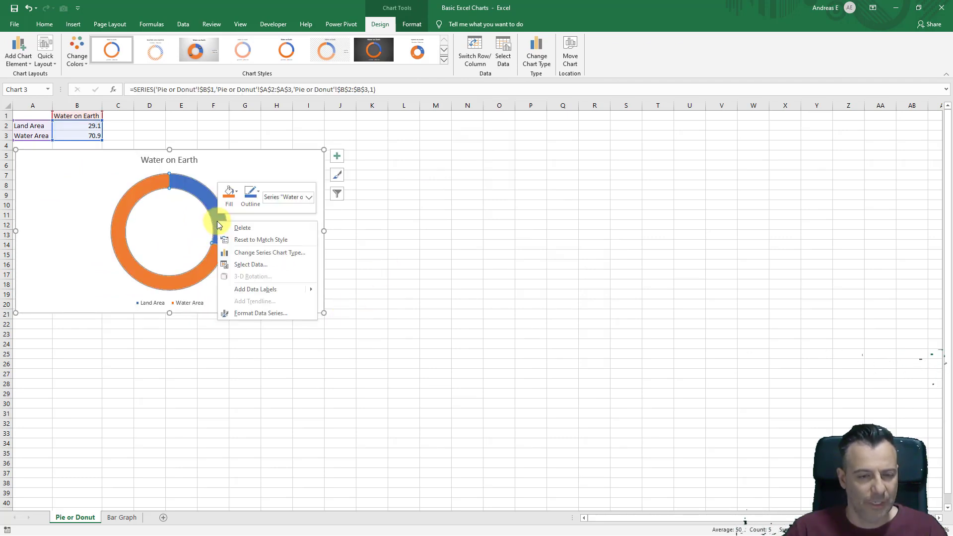
pyautogui.click(293, 314)
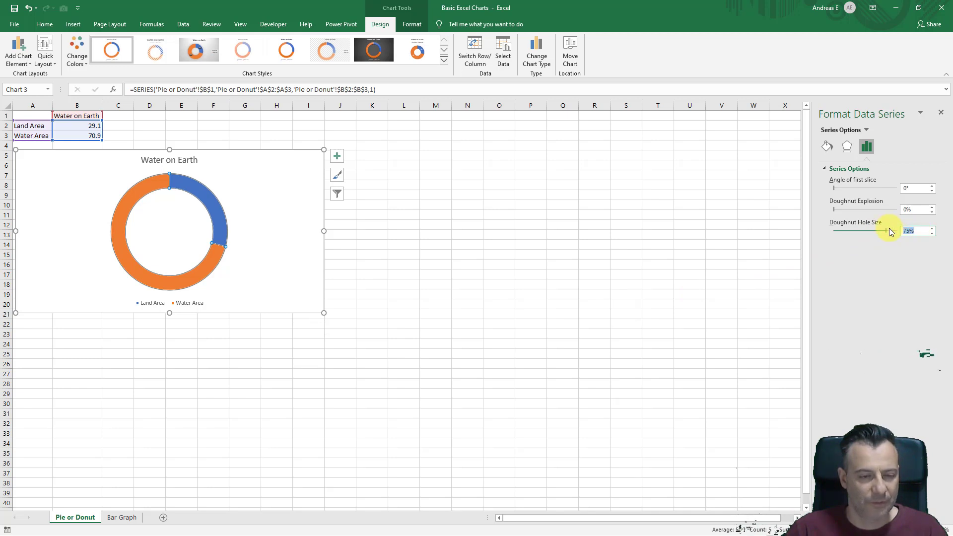
pyautogui.write('0')
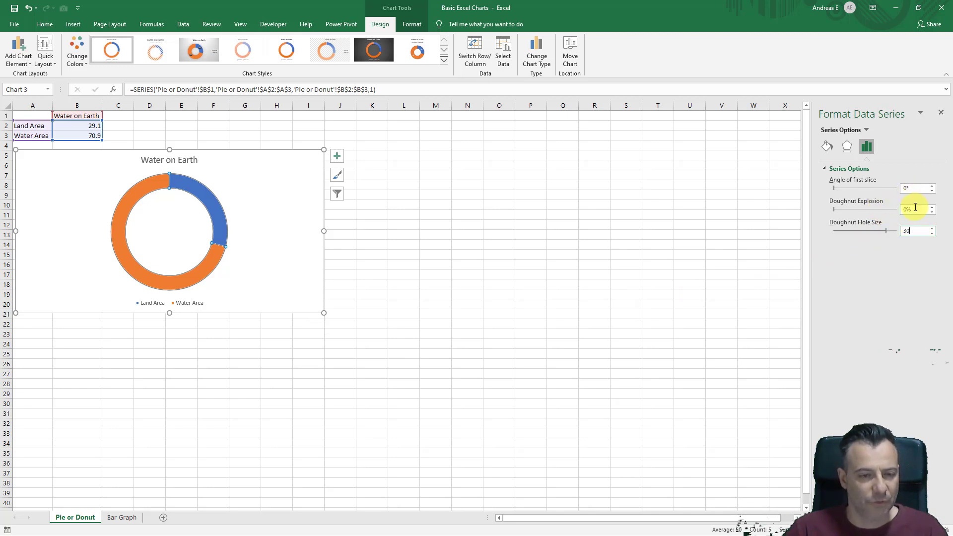
pyautogui.click(916, 207)
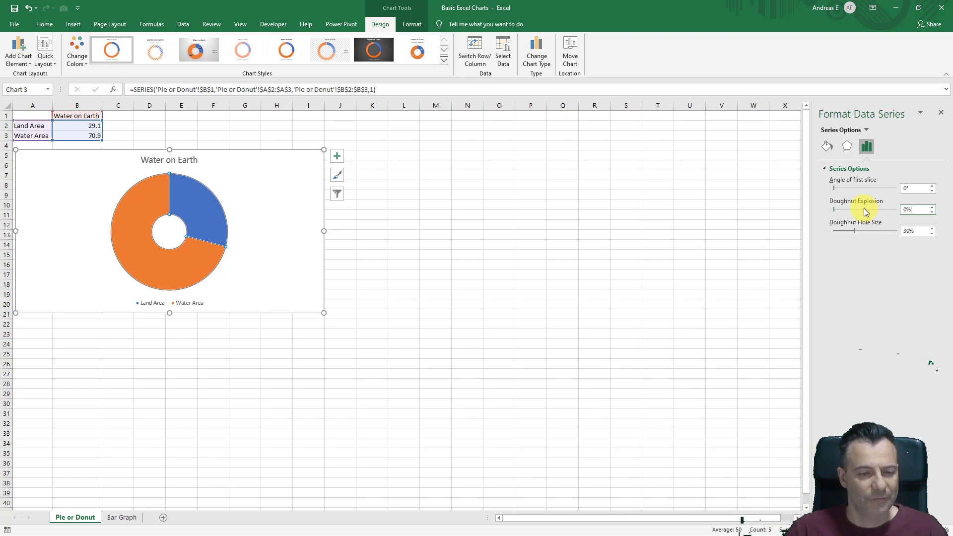
pyautogui.doubleClick(901, 188)
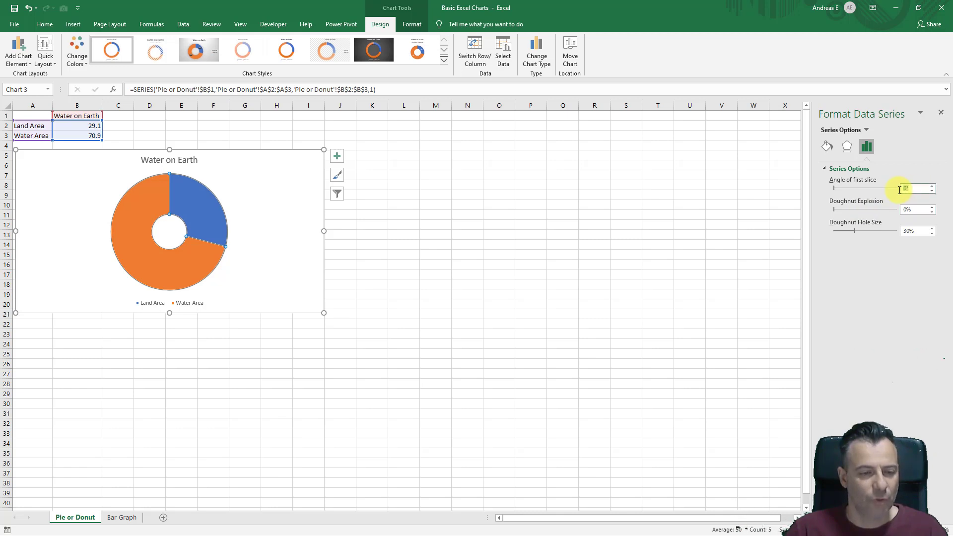
pyautogui.write('250')
pyautogui.press('Return')
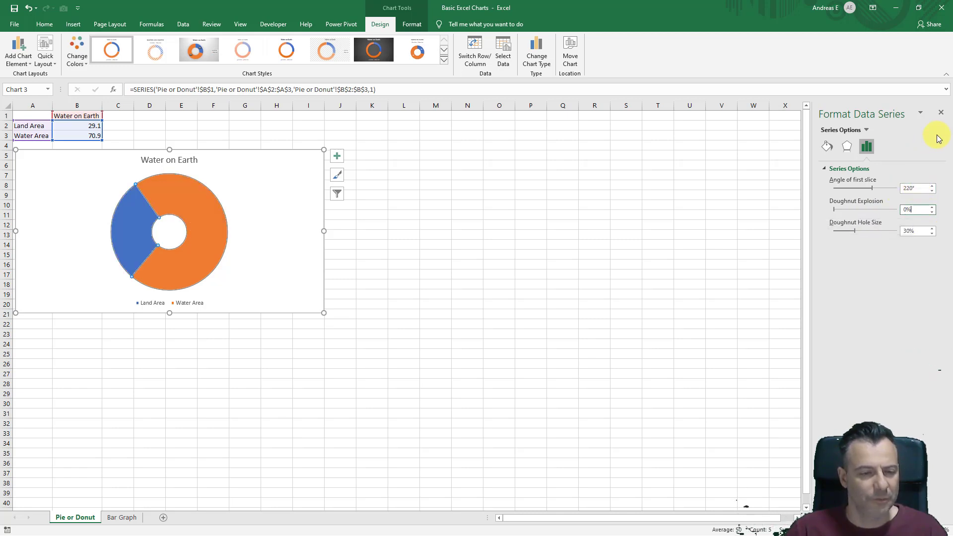
pyautogui.click(941, 112)
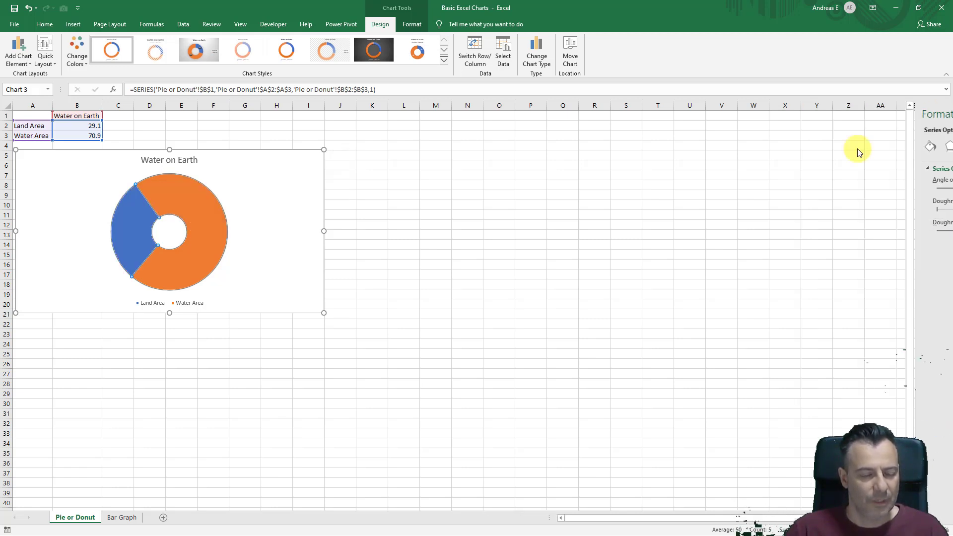
# Fill the doughnut's Land Area slice light grey and its Water Area slice blue
pyautogui.click(135, 226)
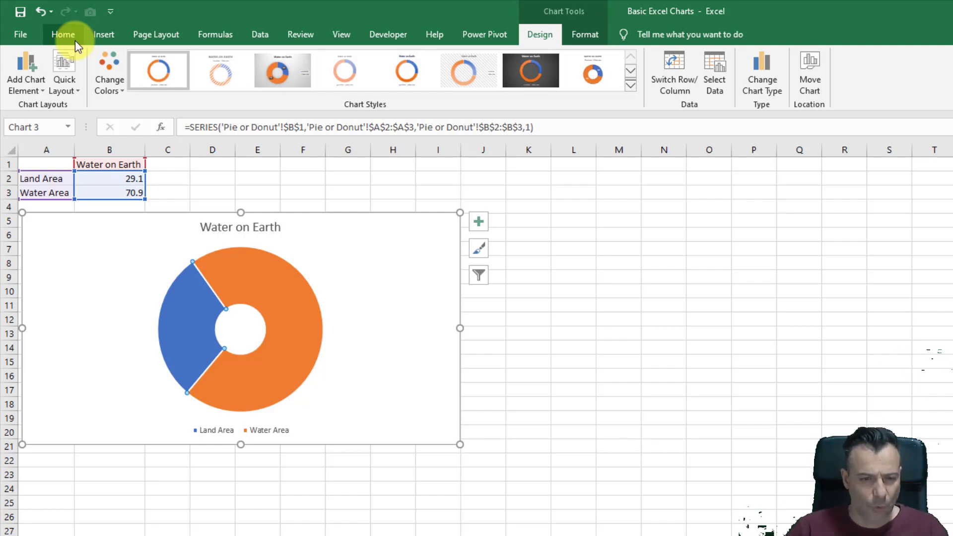
pyautogui.click(63, 34)
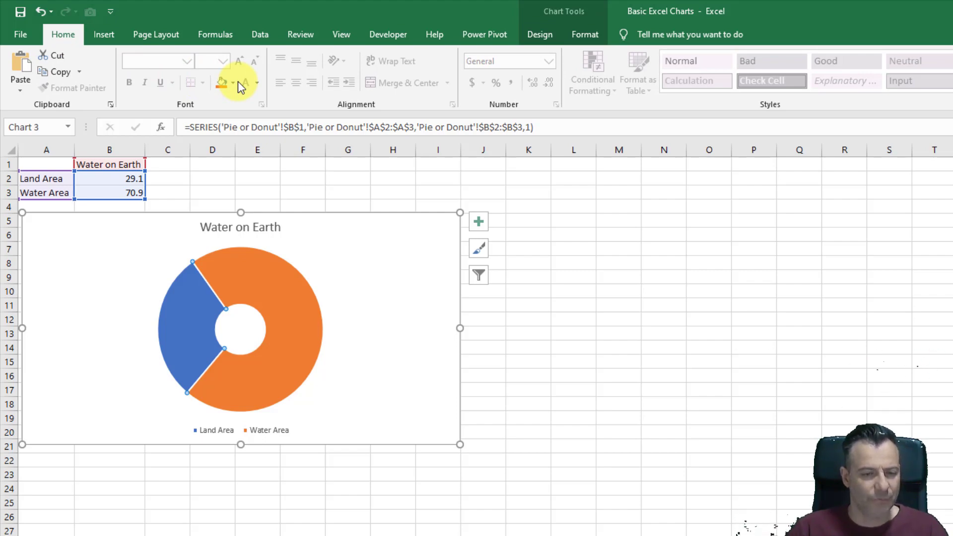
pyautogui.click(233, 81)
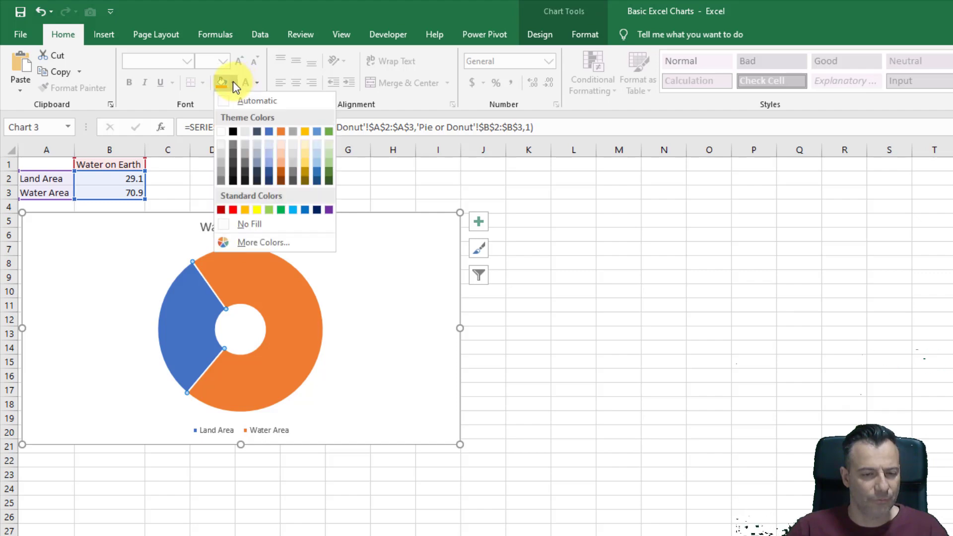
pyautogui.click(221, 153)
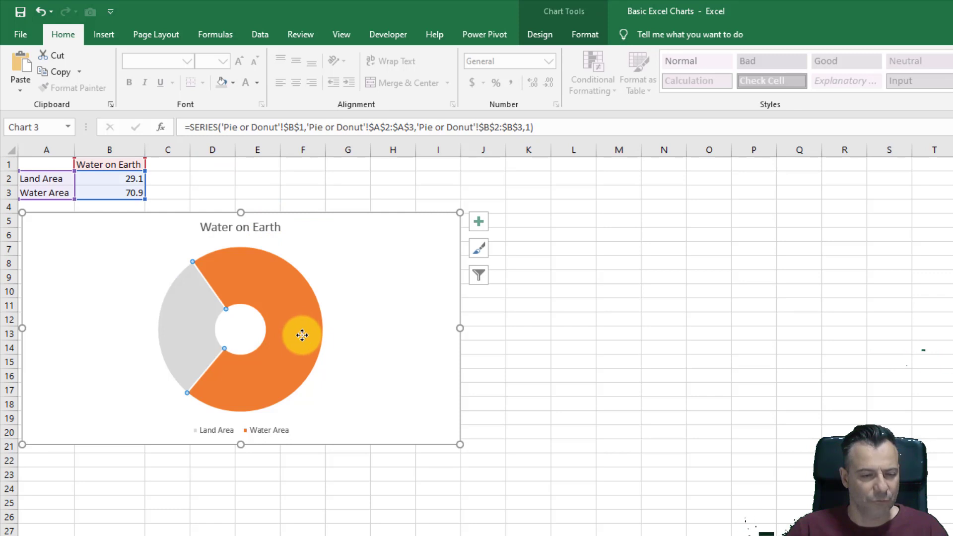
pyautogui.click(233, 82)
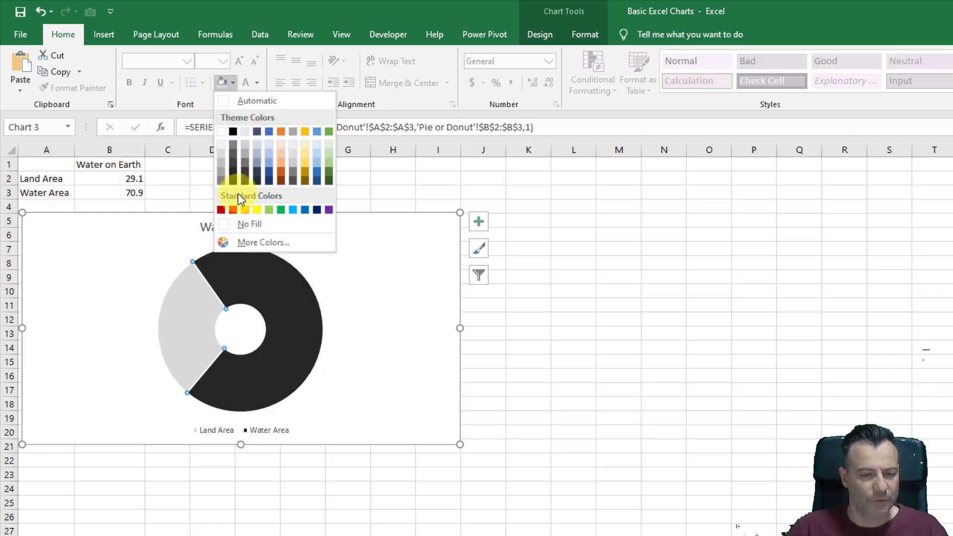
pyautogui.click(305, 210)
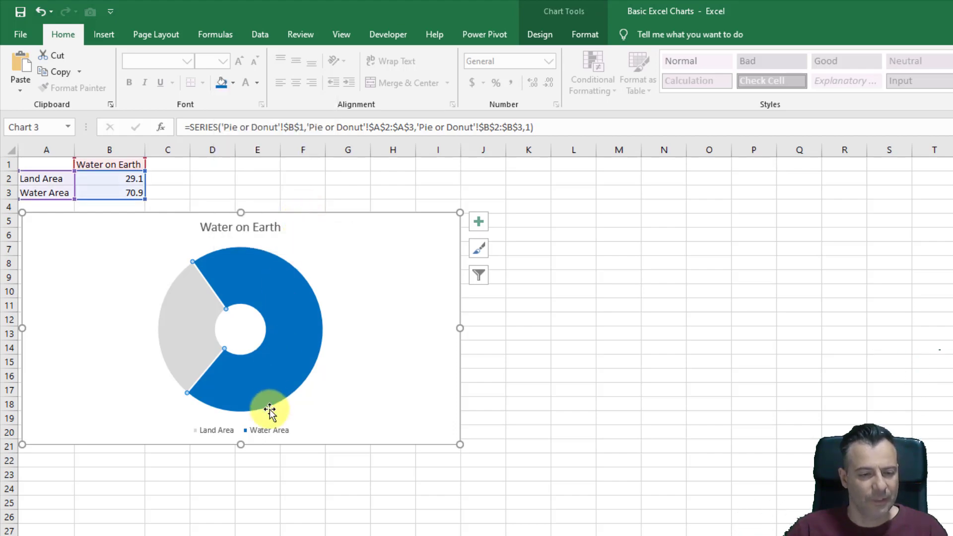
pyautogui.click(263, 431)
# Delete the legend and add a text box on the blue slice reading '70,9 % Water Area On Earth'
pyautogui.press('Delete')
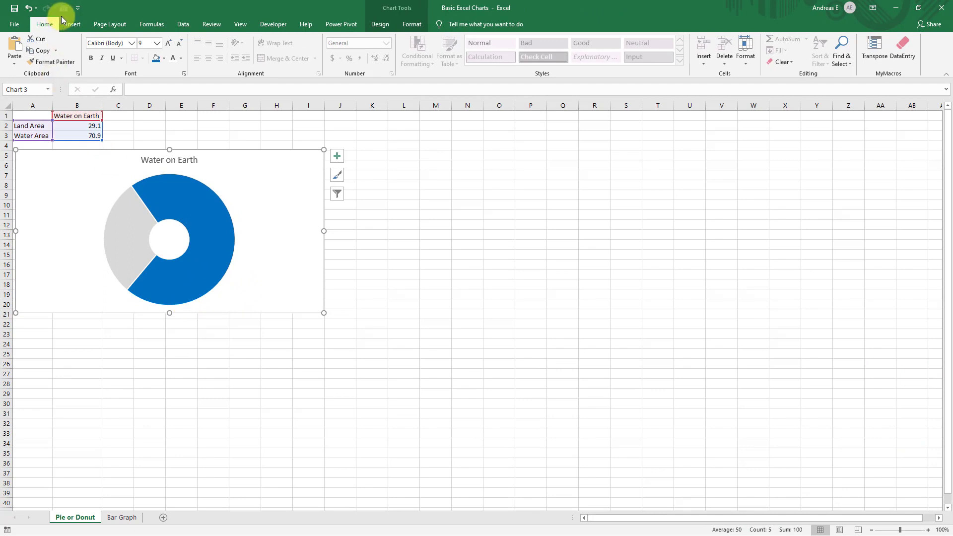
pyautogui.click(73, 24)
pyautogui.click(721, 55)
pyautogui.moveTo(192, 211); pyautogui.dragTo(224, 255)
pyautogui.write('70.9% Water Area On E')
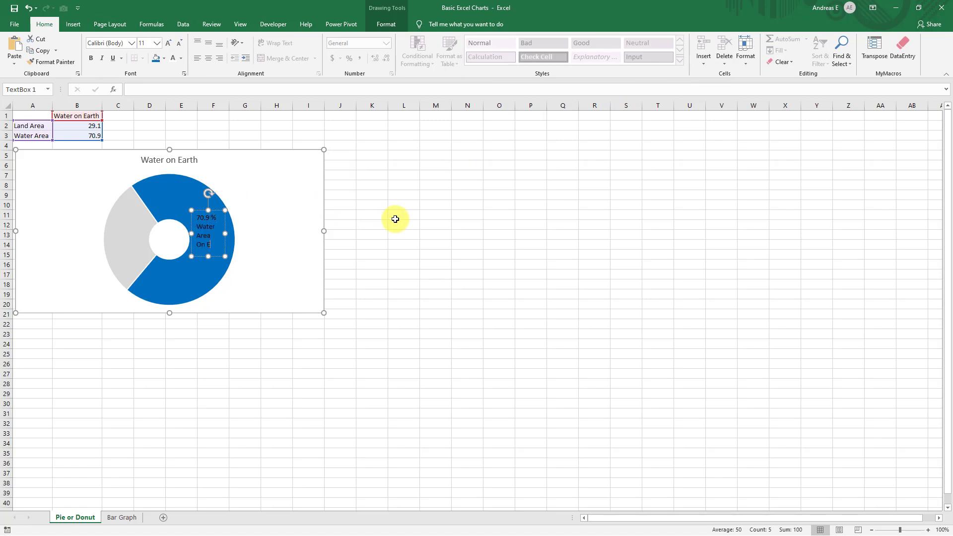
pyautogui.write('arth')
# Make the label centred, white, bold and size 12, widening the box so it fits
pyautogui.moveTo(225, 256); pyautogui.dragTo(228, 268)
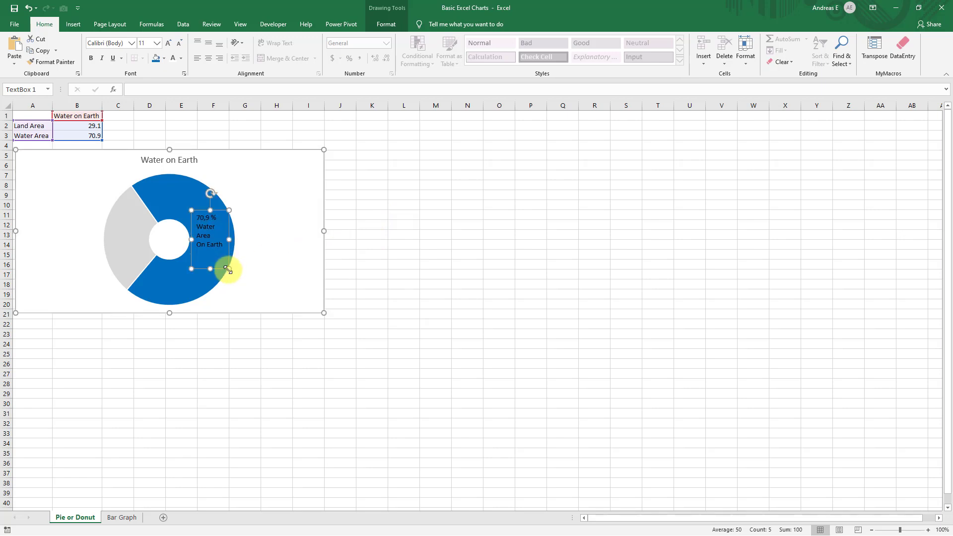
pyautogui.click(207, 43)
pyautogui.click(208, 59)
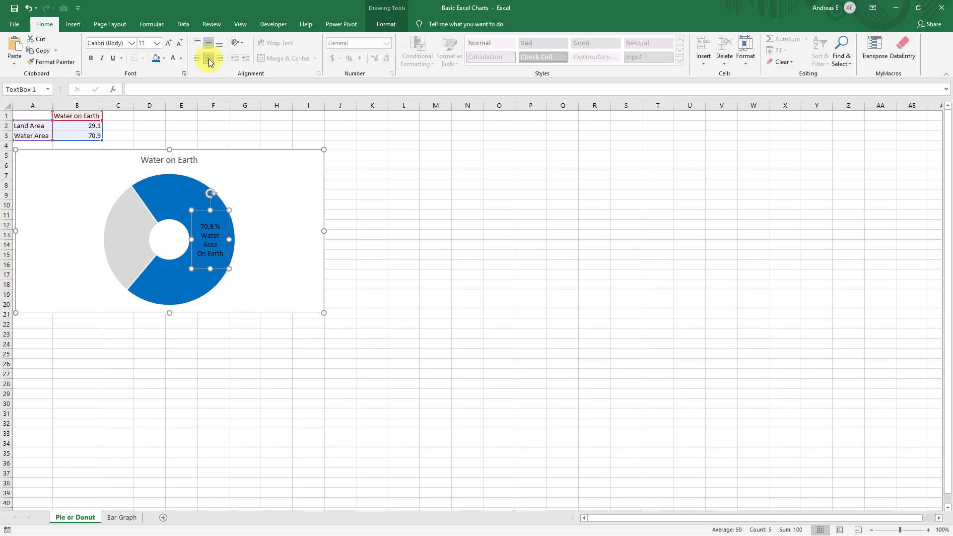
pyautogui.click(173, 56)
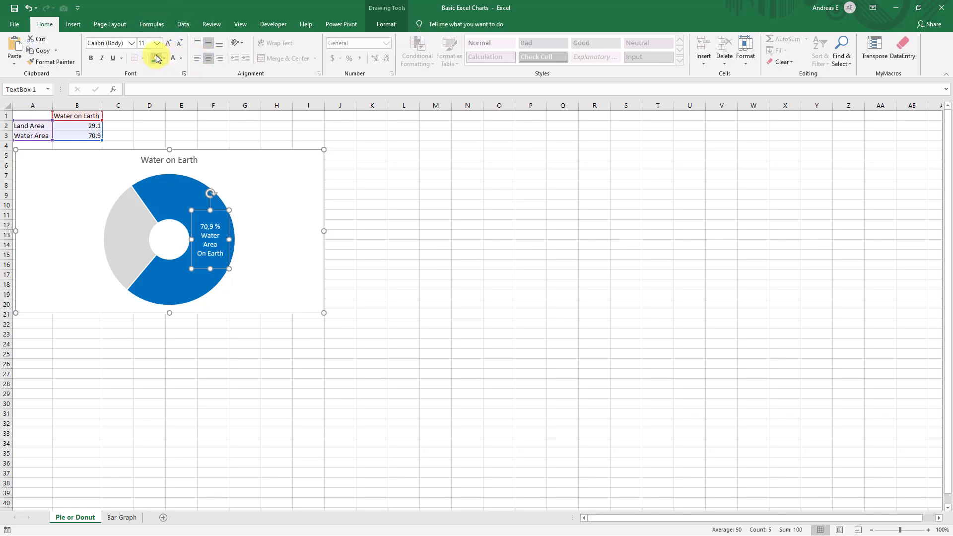
pyautogui.click(91, 58)
pyautogui.click(169, 43)
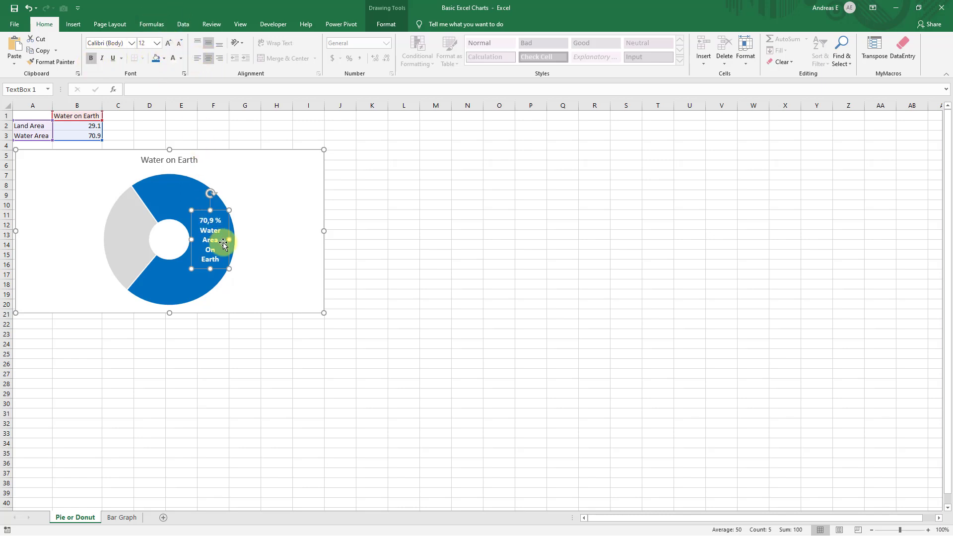
pyautogui.moveTo(229, 239); pyautogui.dragTo(187, 240)
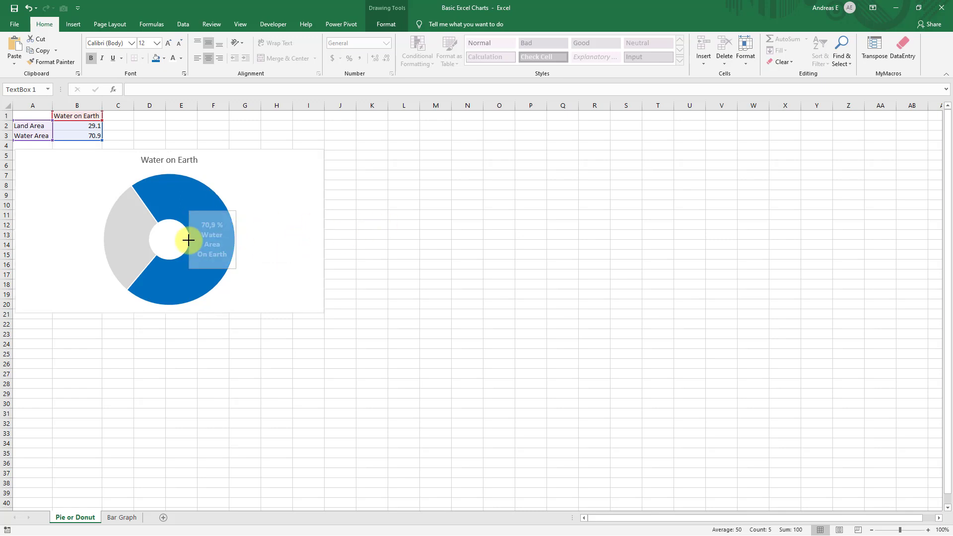
pyautogui.click(426, 240)
pyautogui.click(167, 159)
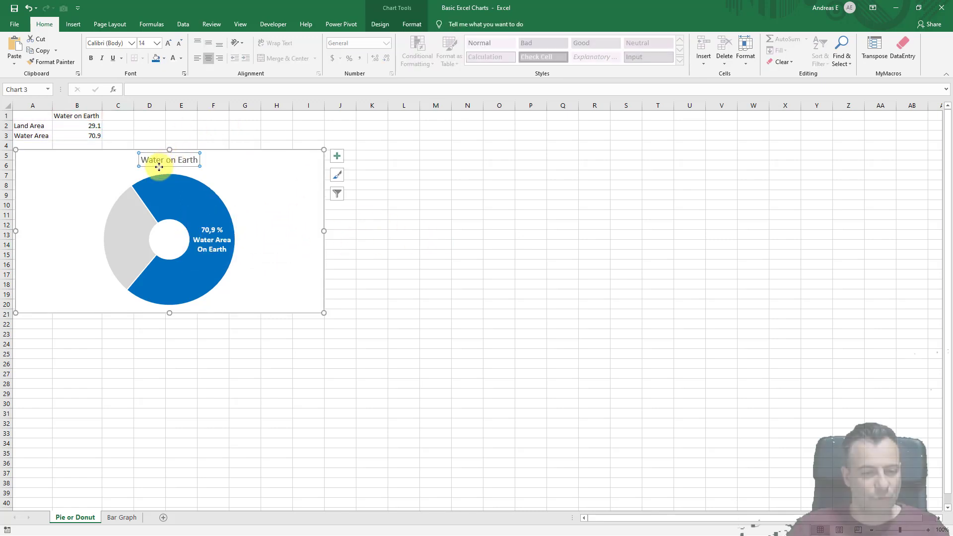
# Delete the doughnut chart's title and set its outline to No Outline
pyautogui.press('Delete')
pyautogui.click(100, 164)
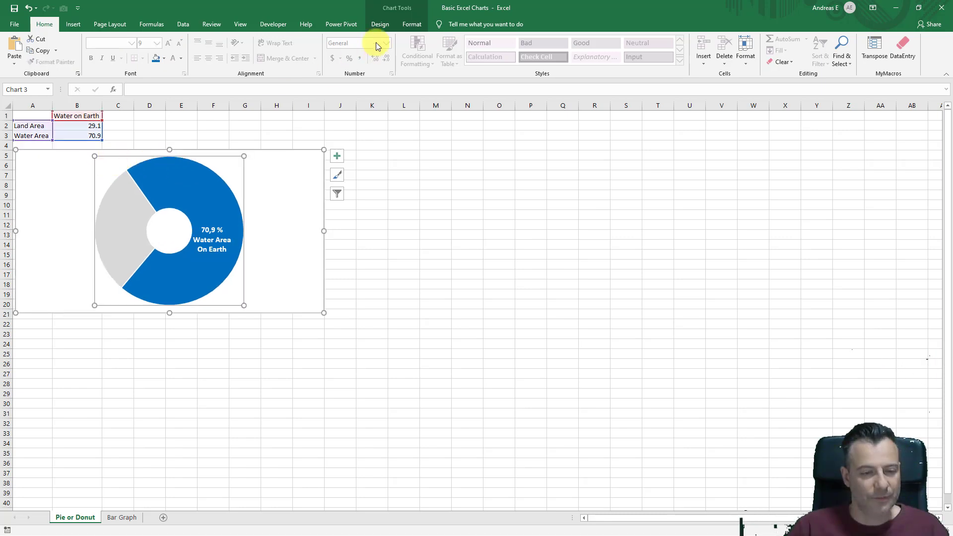
pyautogui.click(380, 24)
pyautogui.click(290, 169)
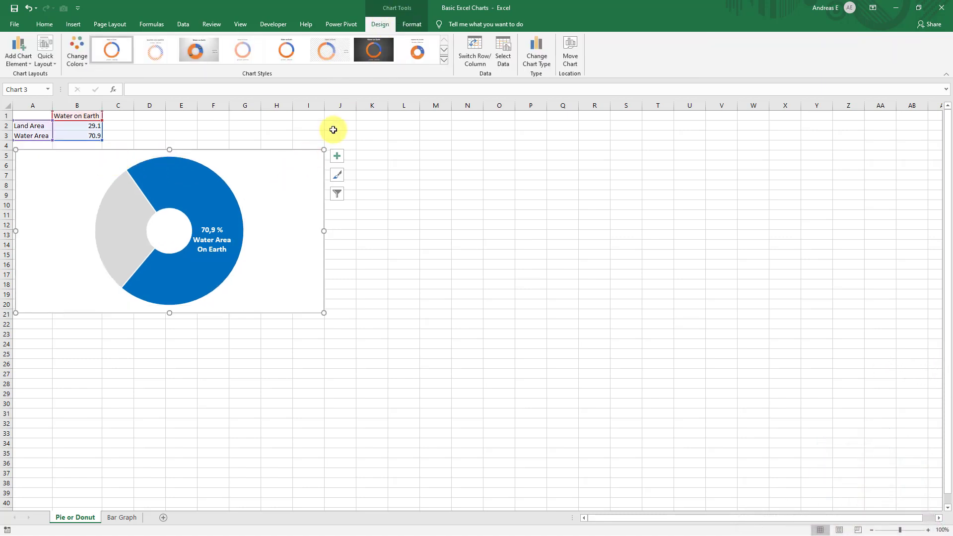
pyautogui.click(416, 26)
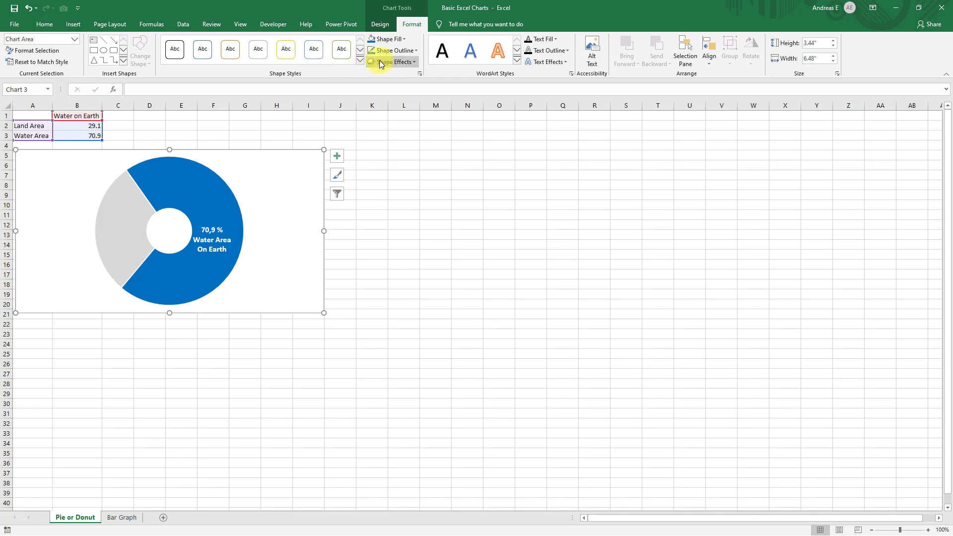
pyautogui.click(406, 50)
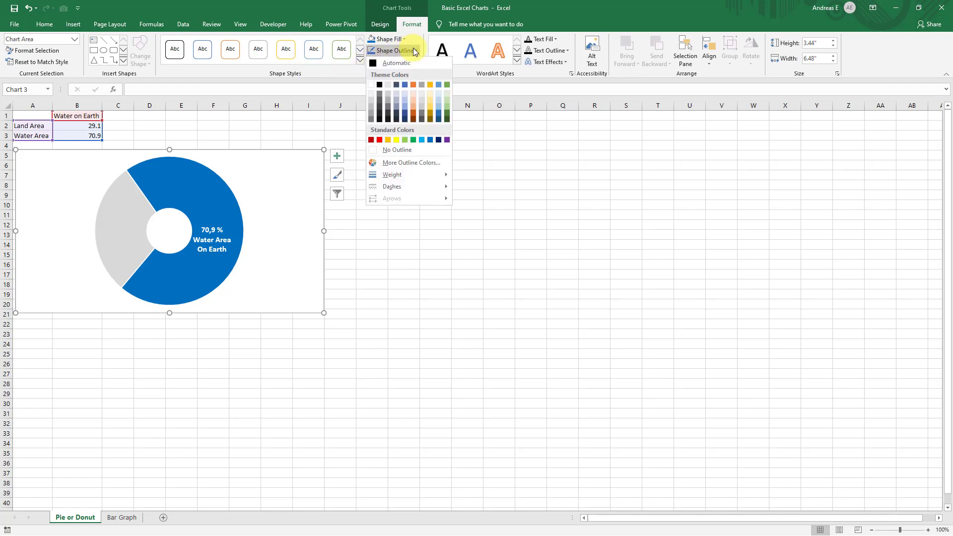
pyautogui.click(397, 153)
pyautogui.click(435, 224)
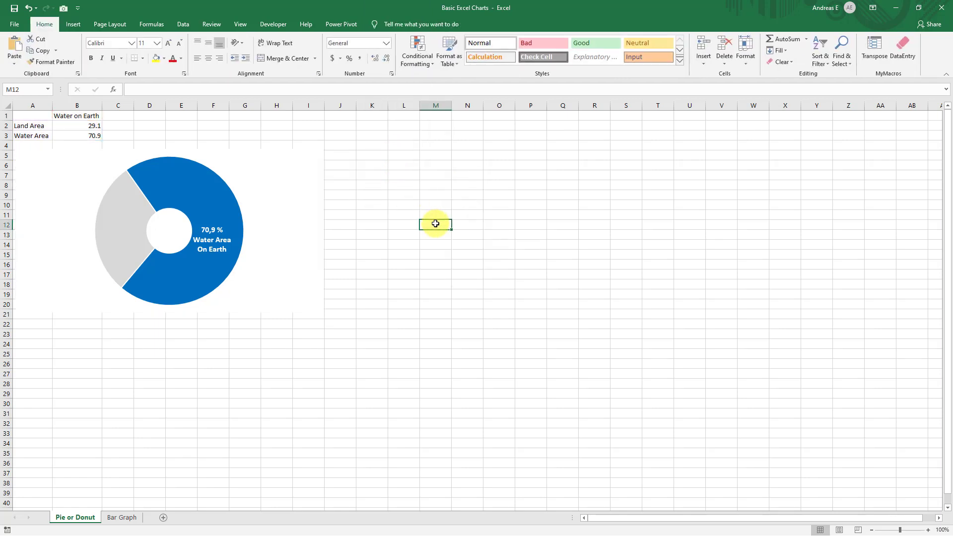
# Hide the worksheet gridlines and reselect the data range A1:B3
pyautogui.click(240, 23)
pyautogui.click(116, 58)
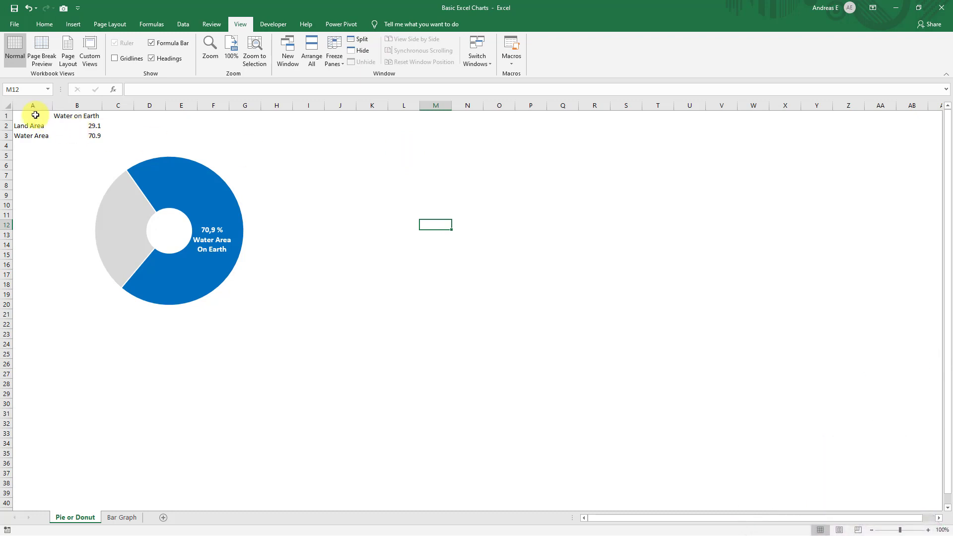
pyautogui.moveTo(33, 116); pyautogui.dragTo(79, 134)
pyautogui.click(73, 24)
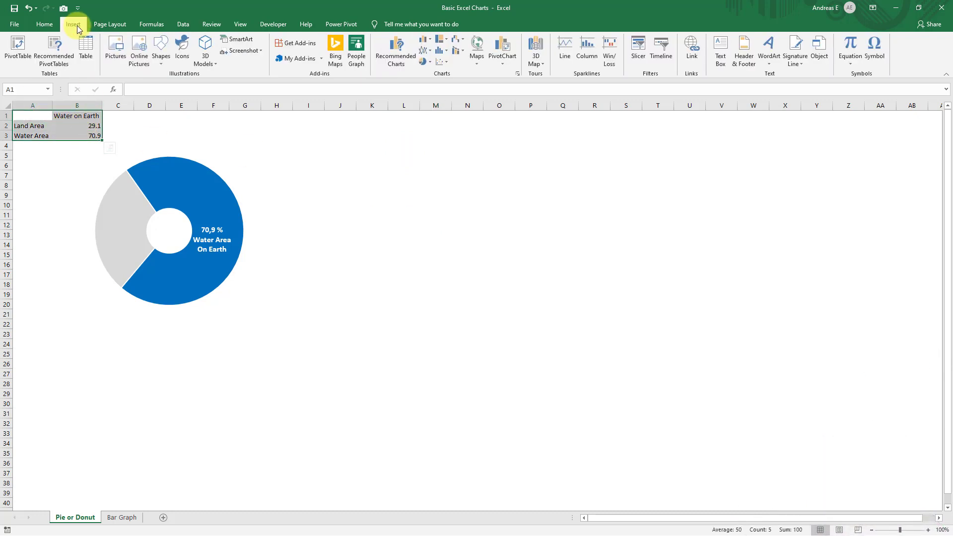
# Insert a 2-D pie chart of the data, placed below the doughnut and enlarged
pyautogui.click(428, 62)
pyautogui.click(428, 93)
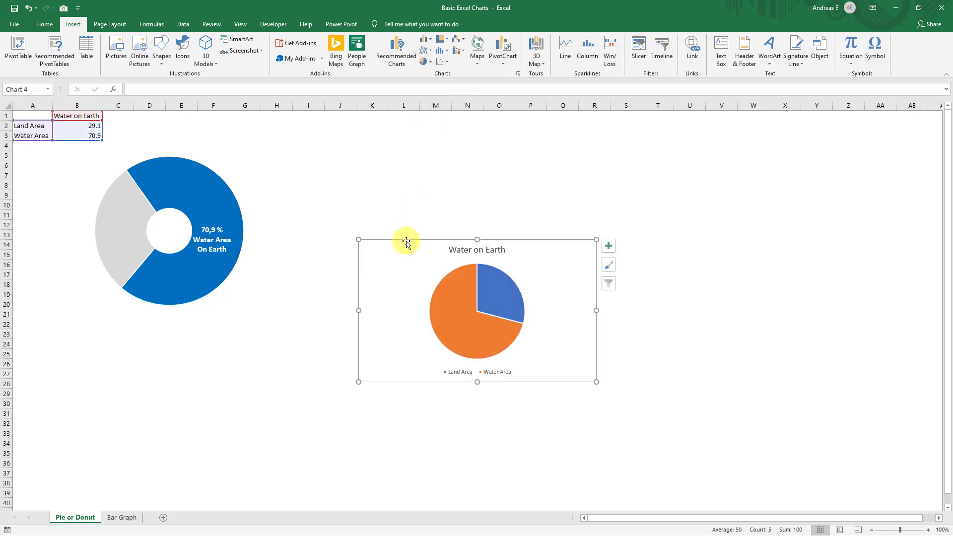
pyautogui.moveTo(402, 248)
pyautogui.mouseDown()
pyautogui.moveTo(330, 311)
pyautogui.moveTo(81, 346)
pyautogui.moveTo(56, 341)
pyautogui.mouseUp()
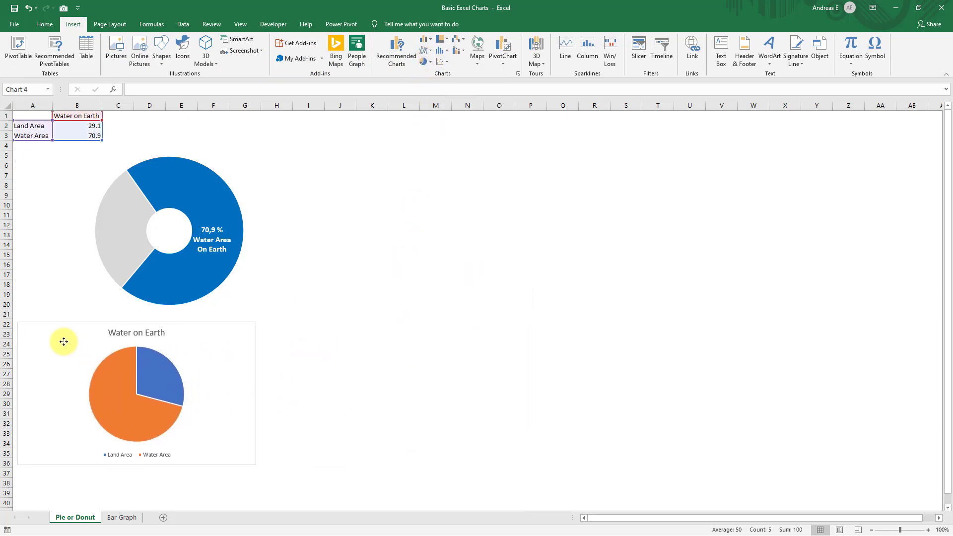
pyautogui.moveTo(253, 464); pyautogui.dragTo(295, 474)
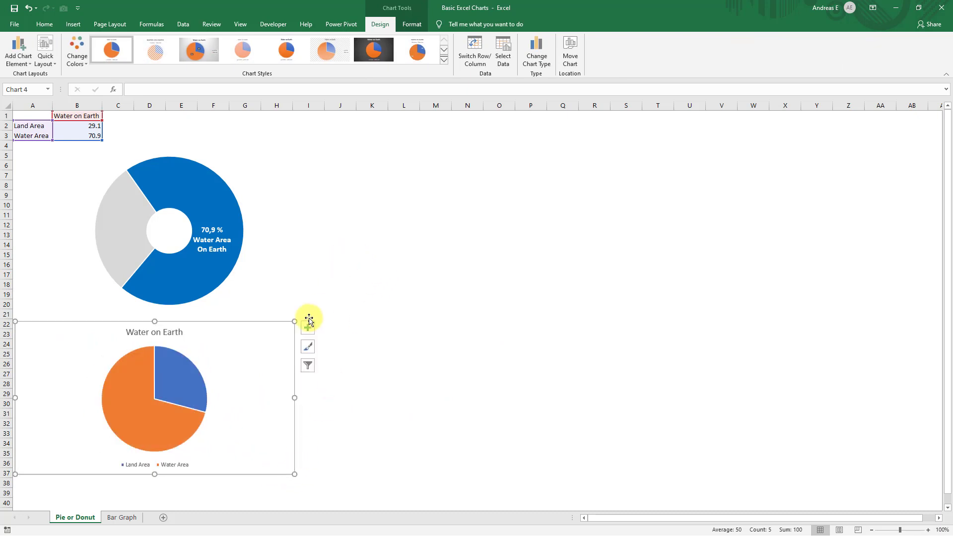
# Delete the pie chart's 'Water on Earth' title and give it No Outline
pyautogui.click(161, 334)
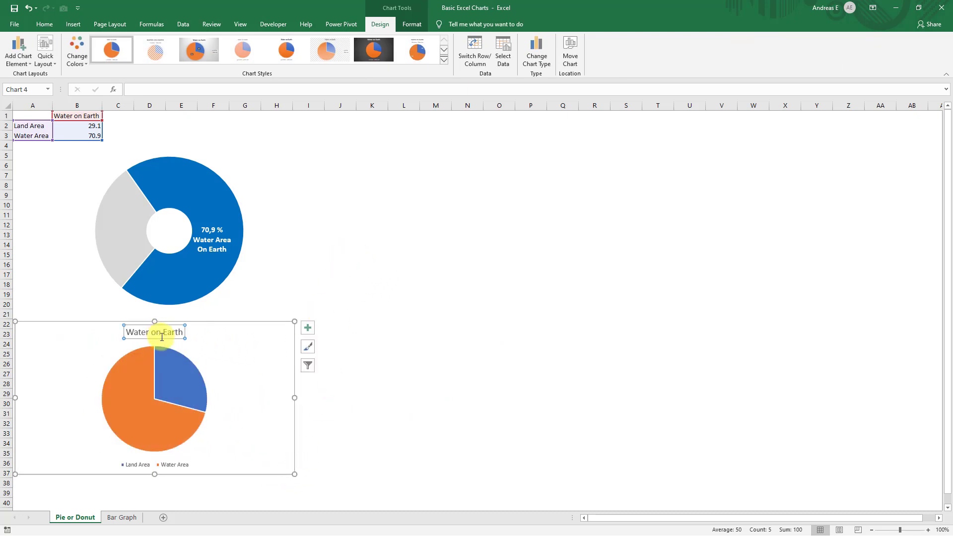
pyautogui.press('Delete')
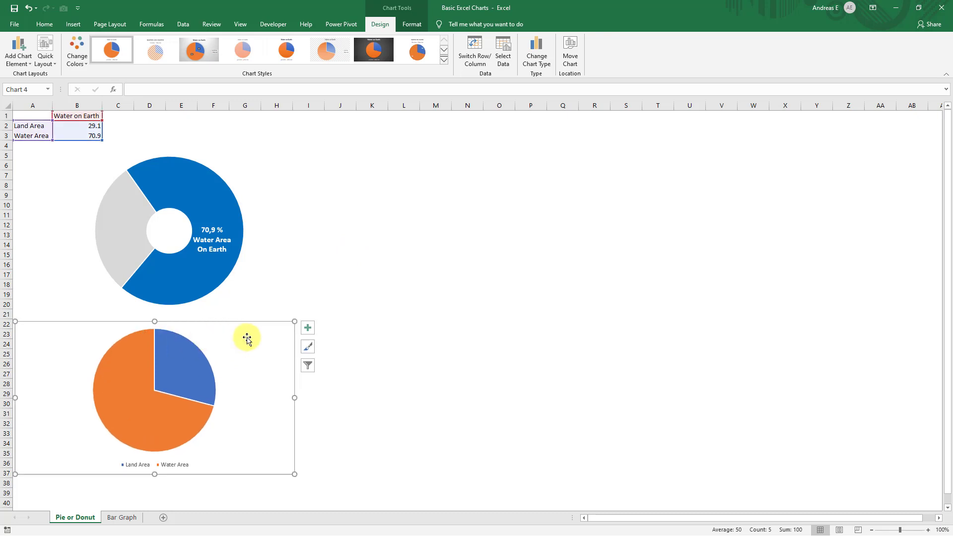
pyautogui.click(419, 26)
pyautogui.click(416, 50)
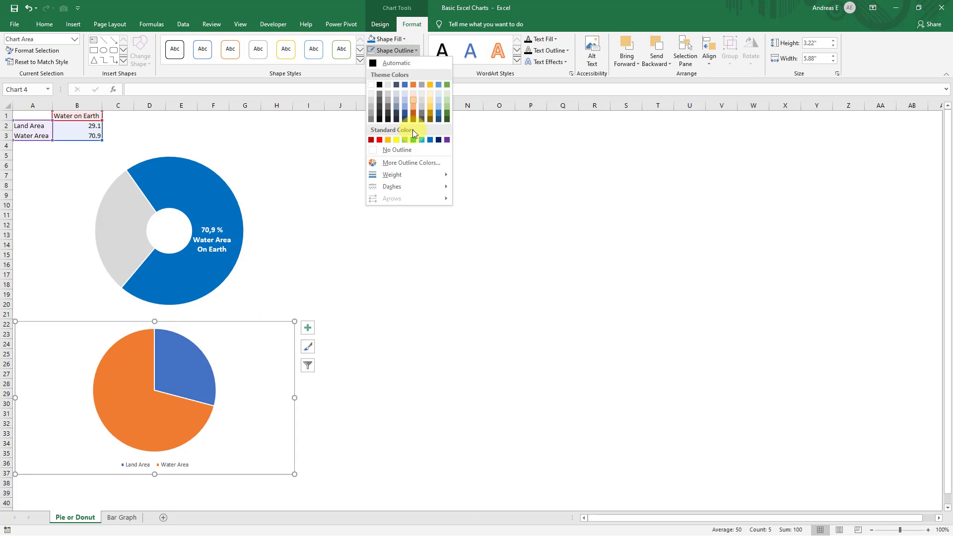
pyautogui.click(401, 152)
pyautogui.click(390, 333)
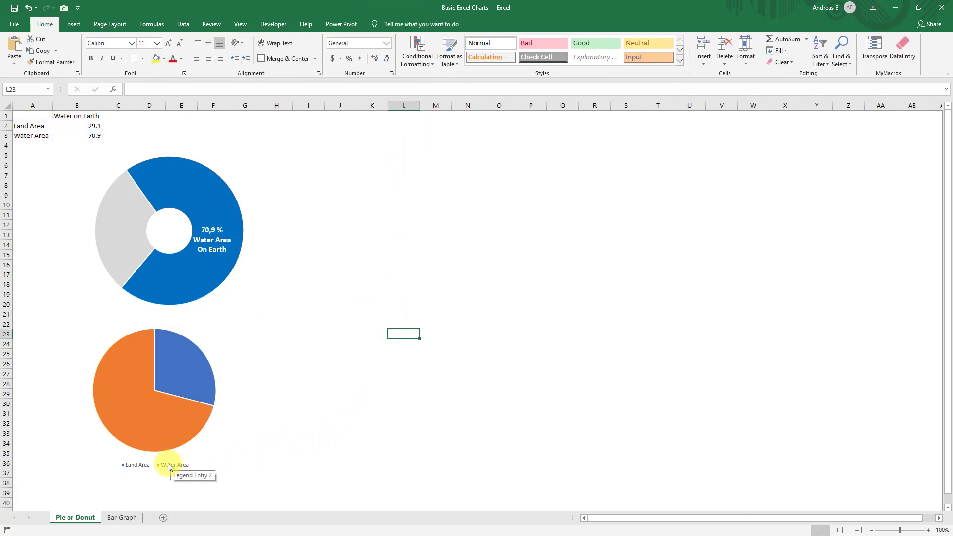
pyautogui.click(183, 387)
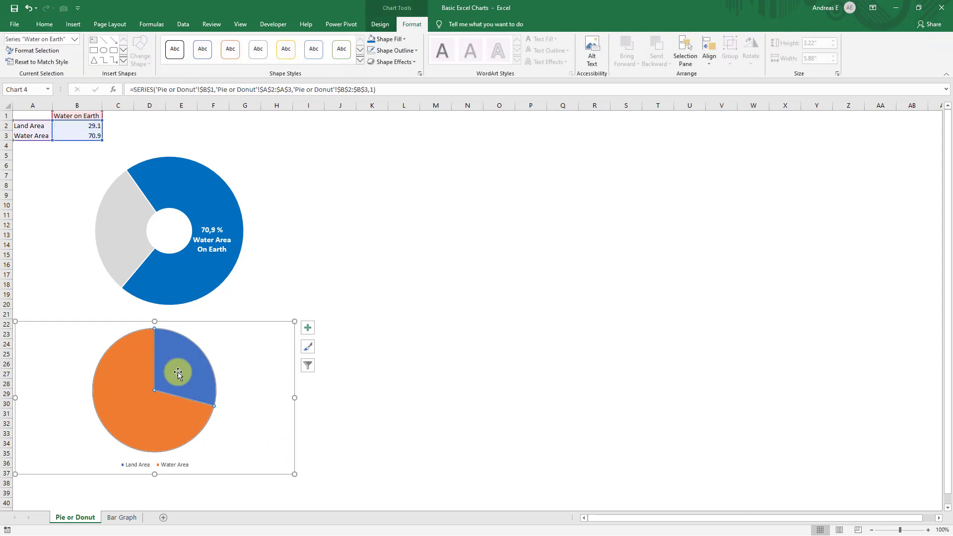
# Fill the pie's Land Area slice grey and its Water Area slice blue, matching the doughnut
pyautogui.click(50, 26)
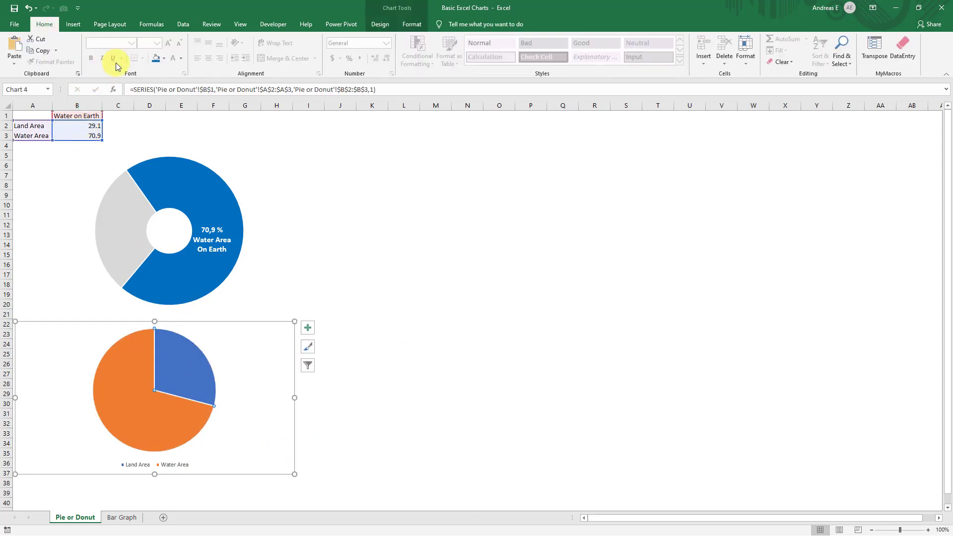
pyautogui.click(165, 58)
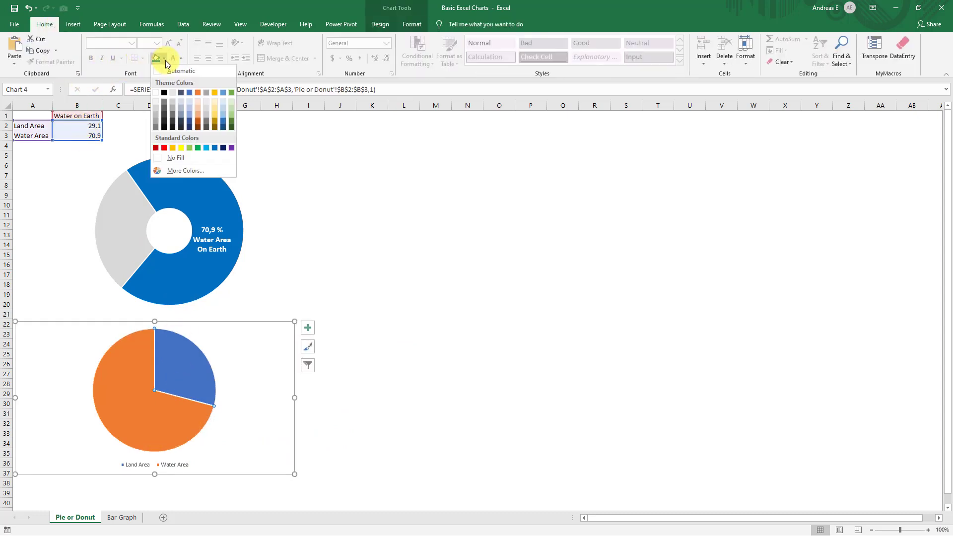
pyautogui.click(157, 112)
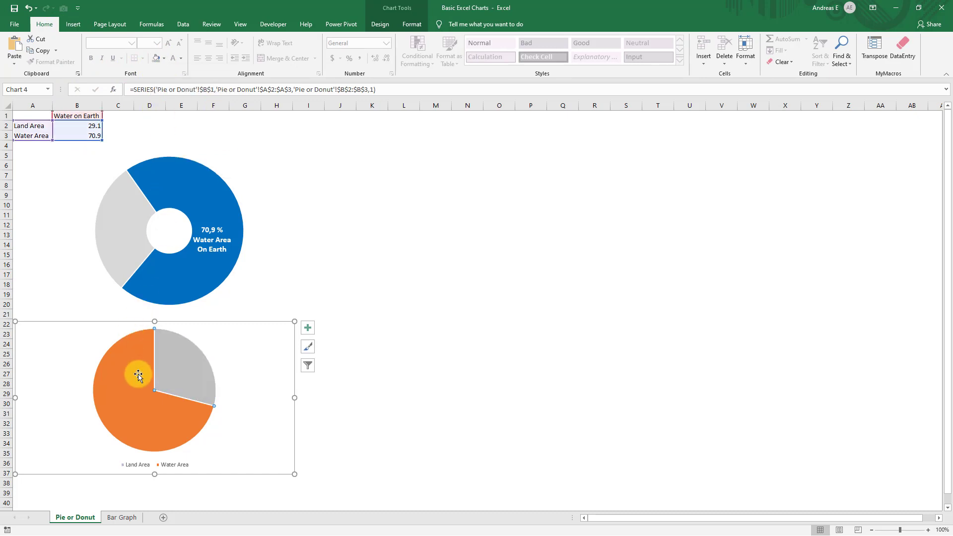
pyautogui.click(164, 59)
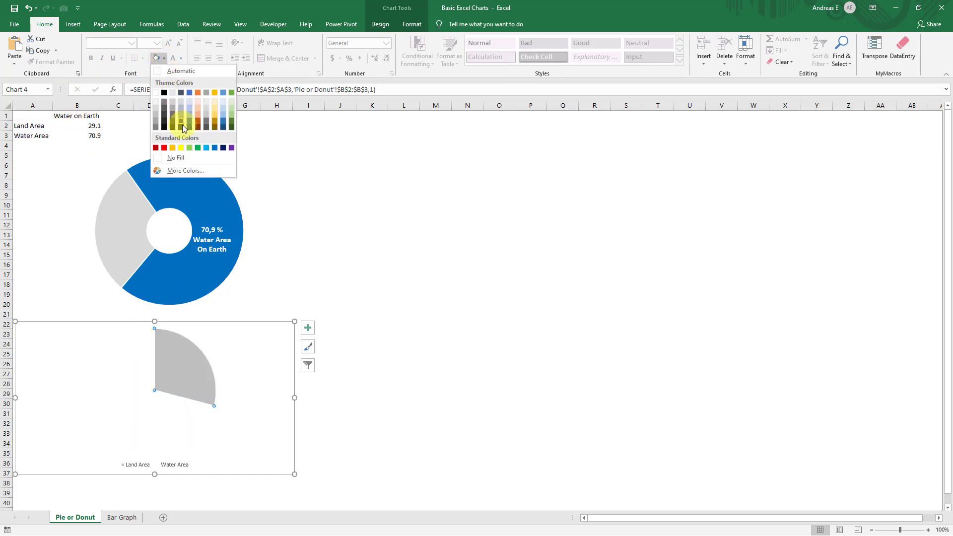
pyautogui.click(217, 148)
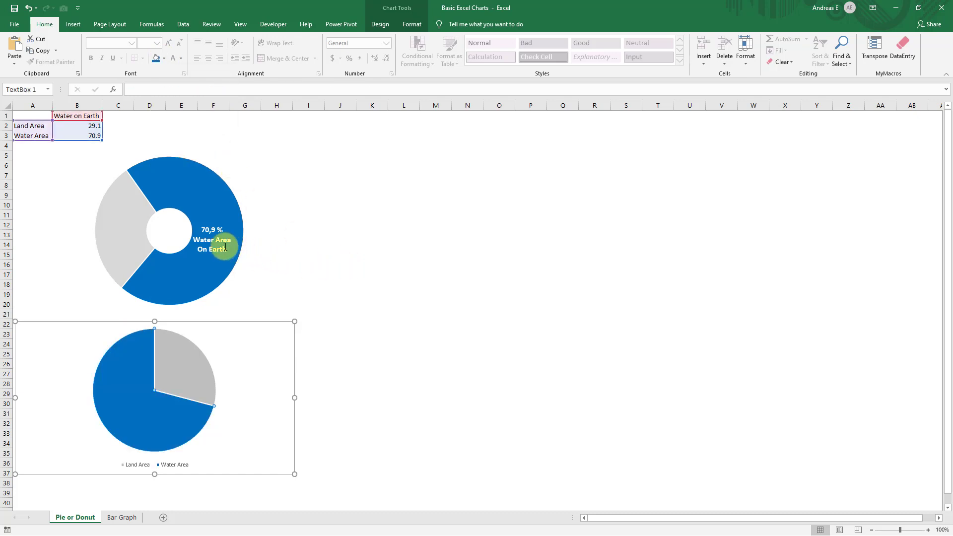
# Paste a copy of the '70,9 % Water Area On Earth' label onto the pie's blue slice, font size 14
pyautogui.click(213, 266)
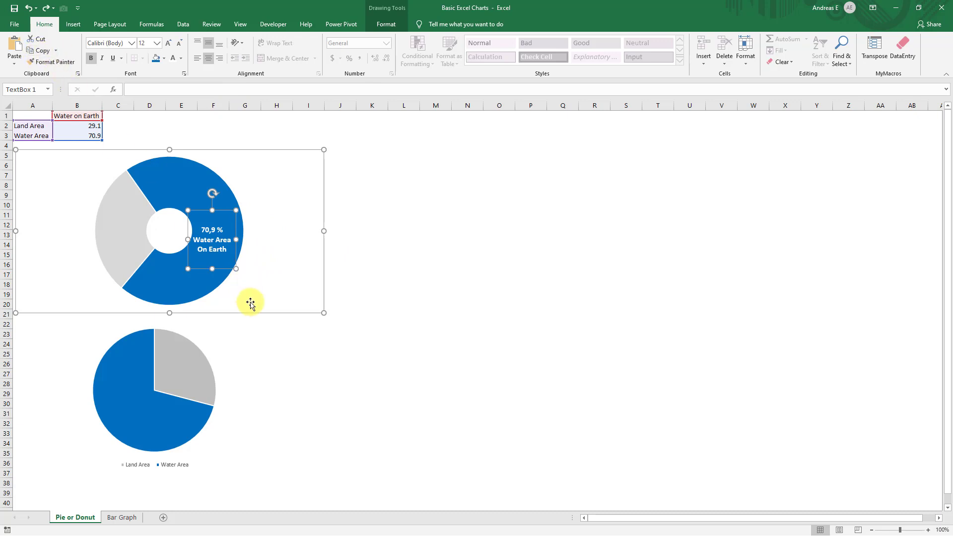
pyautogui.click(312, 363)
pyautogui.click(395, 337)
pyautogui.hotkey('ctrl', 'v')
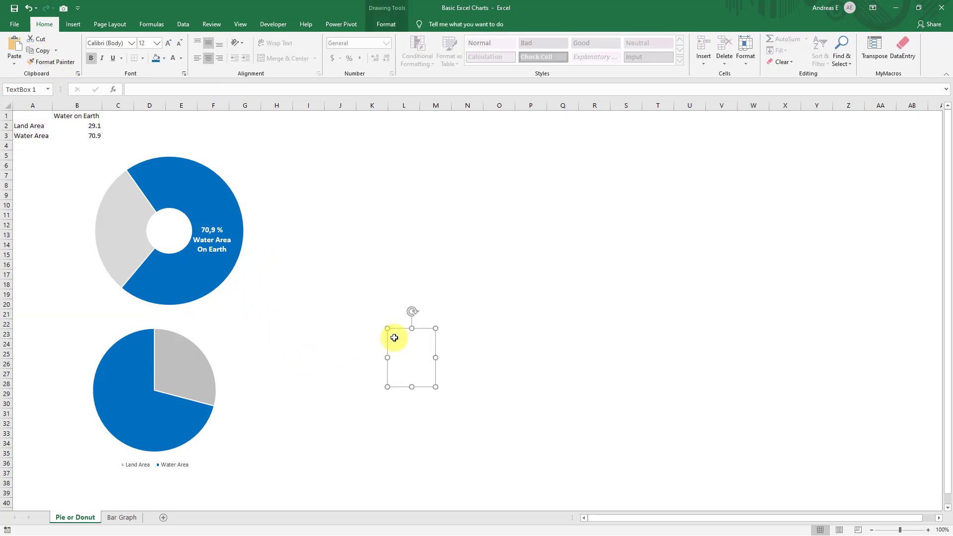
pyautogui.moveTo(420, 330)
pyautogui.mouseDown()
pyautogui.moveTo(232, 343)
pyautogui.moveTo(137, 368)
pyautogui.mouseUp()
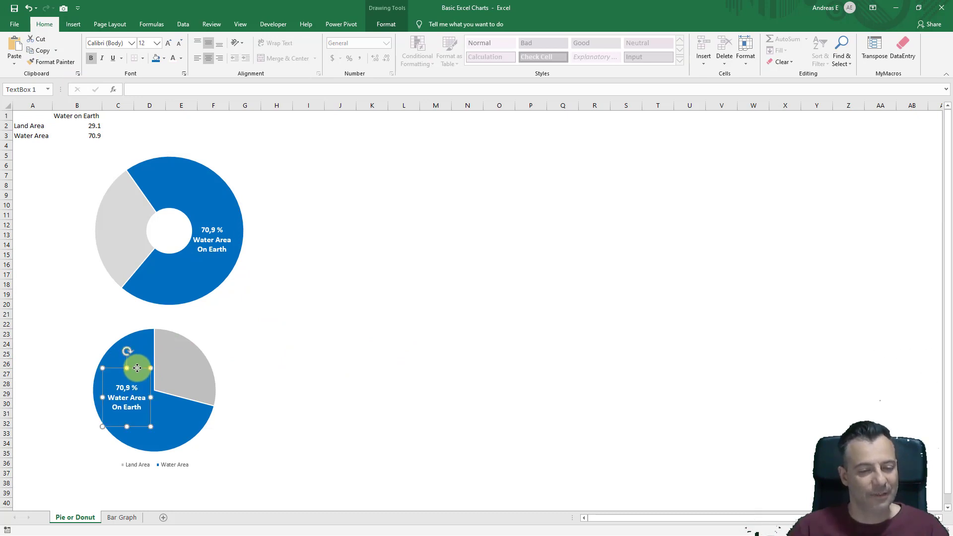
pyautogui.click(169, 43)
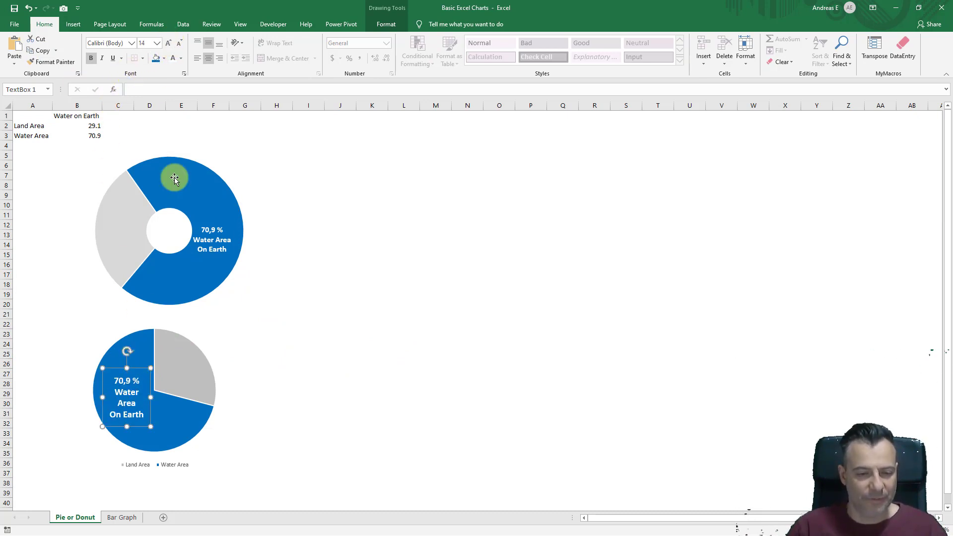
pyautogui.click(175, 466)
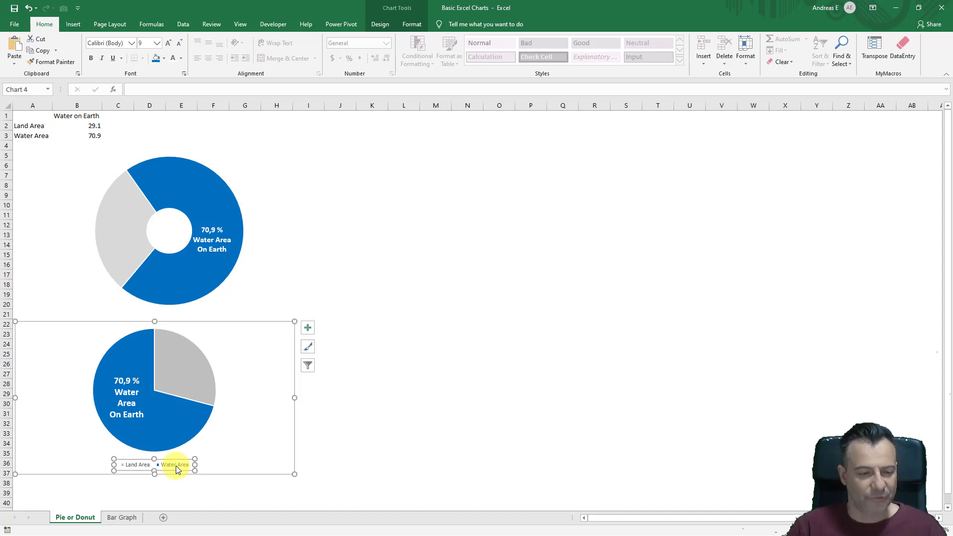
pyautogui.click(361, 433)
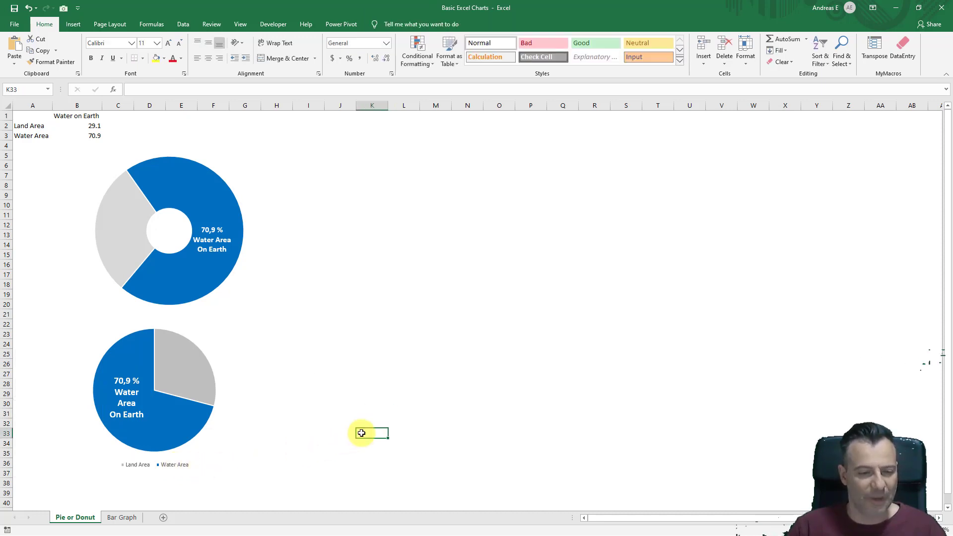